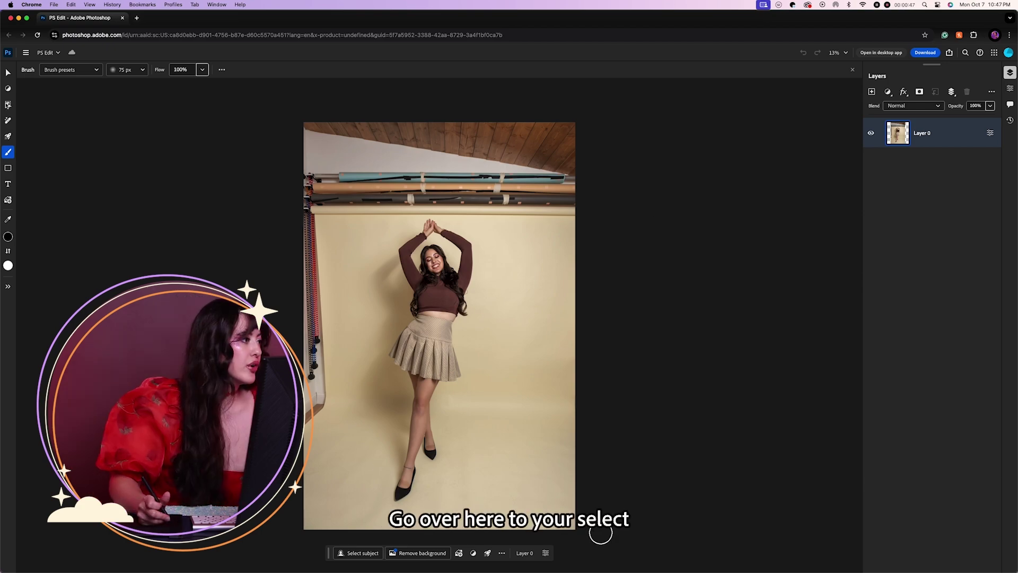
Step: Lasso the ceiling, backdrop rolls and exposed studio edge, and replace them using Generative Fill with an empty prompt
mouse_move(7, 105)
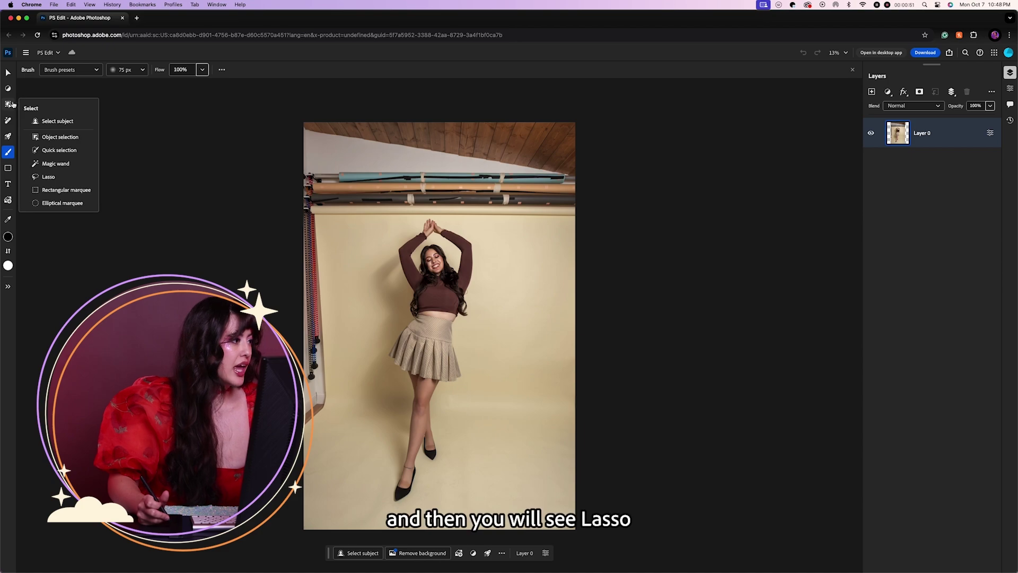
left_click(68, 178)
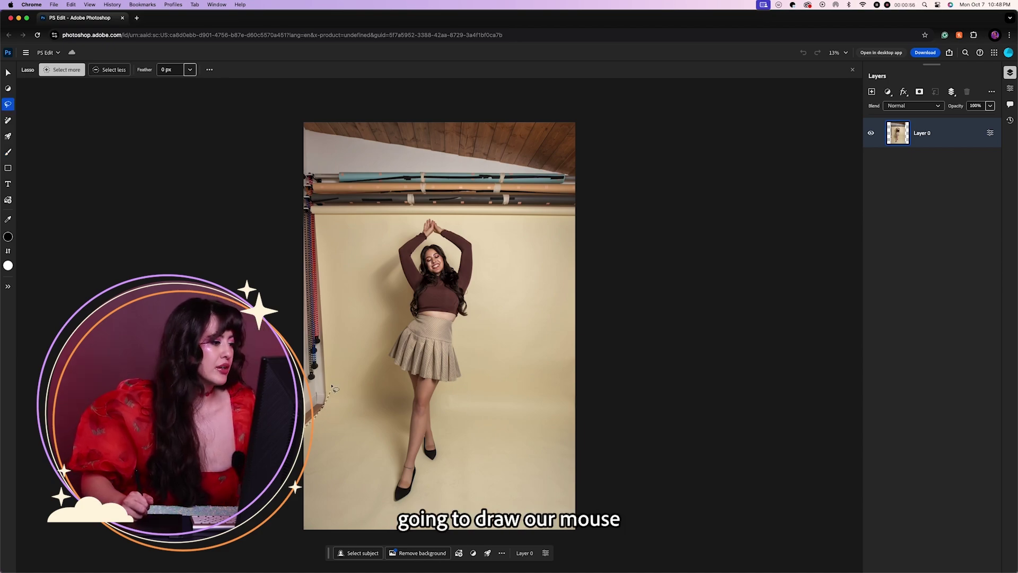
left_click_drag(331, 390, 331, 323)
mouse_move(352, 219)
left_mouse_down()
mouse_move(553, 227)
mouse_move(590, 214)
mouse_move(593, 125)
mouse_move(580, 112)
mouse_move(352, 113)
left_mouse_up()
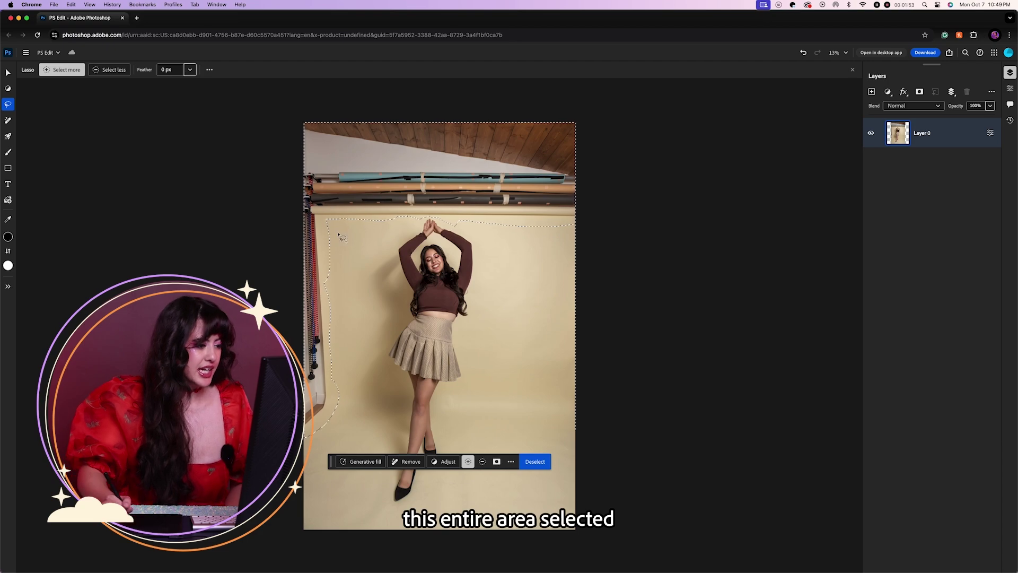
left_click(364, 462)
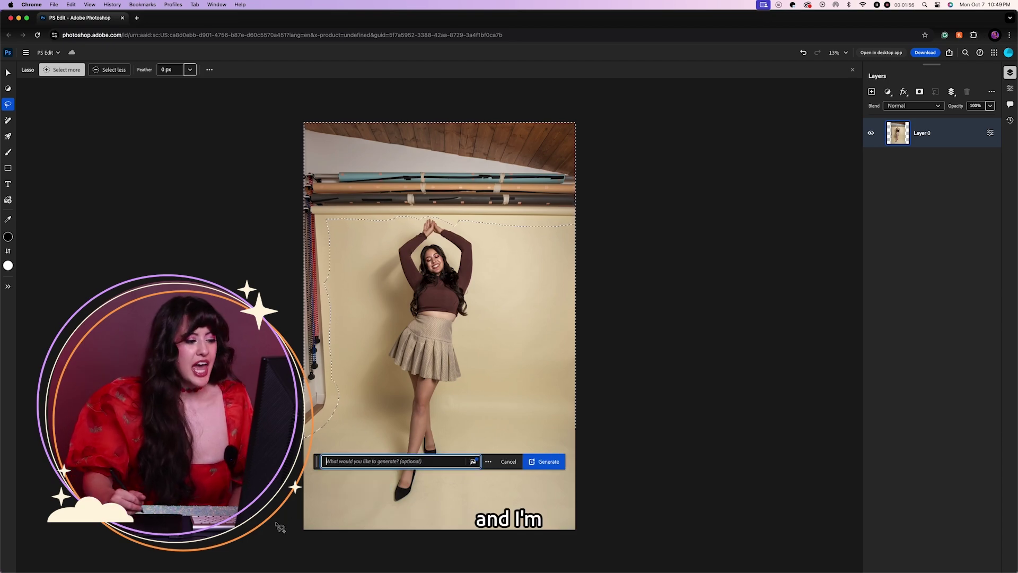
left_click(546, 461)
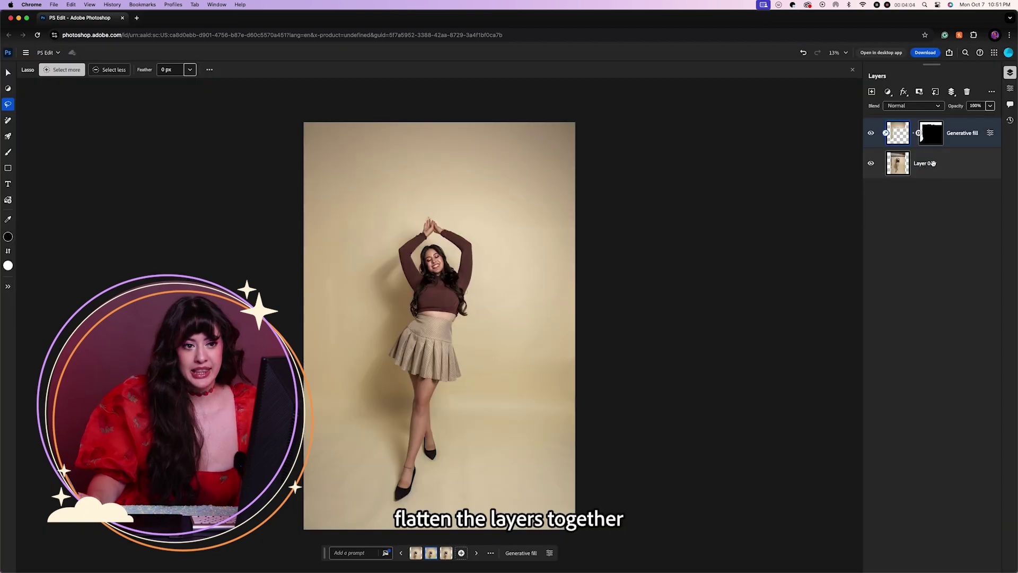
Step: Select the Generative fill layer together with Layer 0 and flatten them into one layer
left_click(933, 164, "shift")
right_click(931, 165)
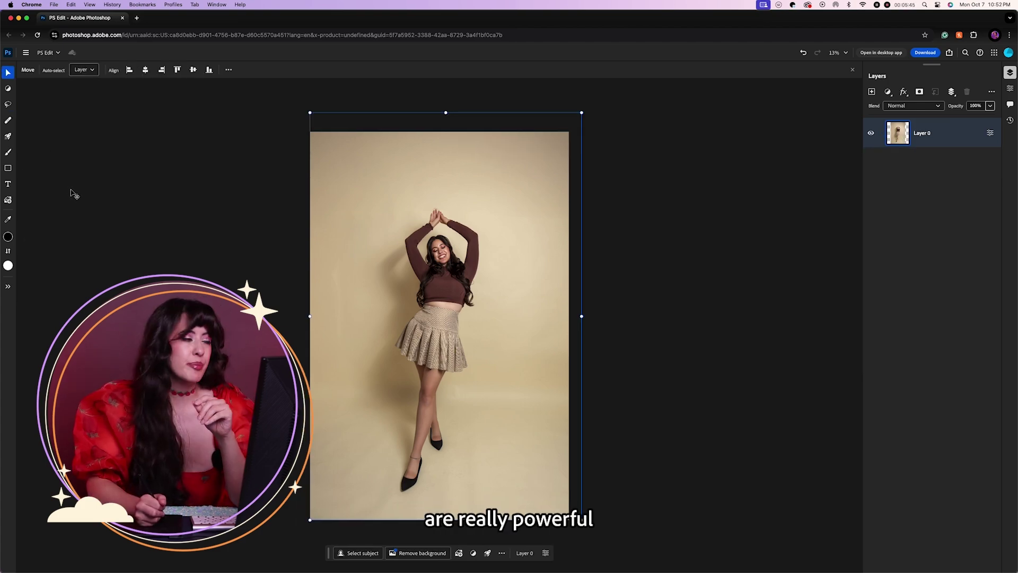
Step: Select the woman with Select subject and invert the selection to cover the backdrop
mouse_move(8, 104)
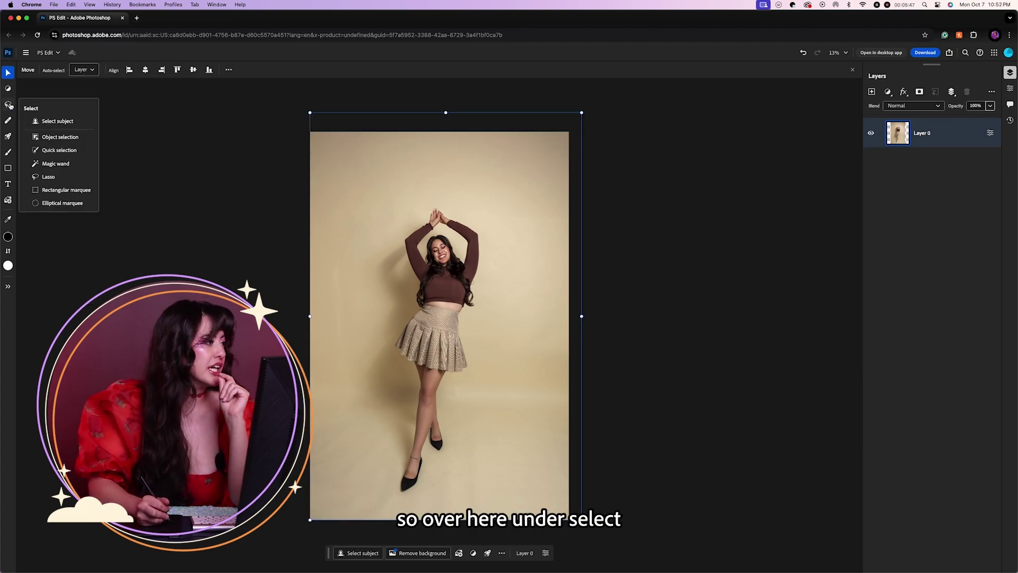
left_click(66, 121)
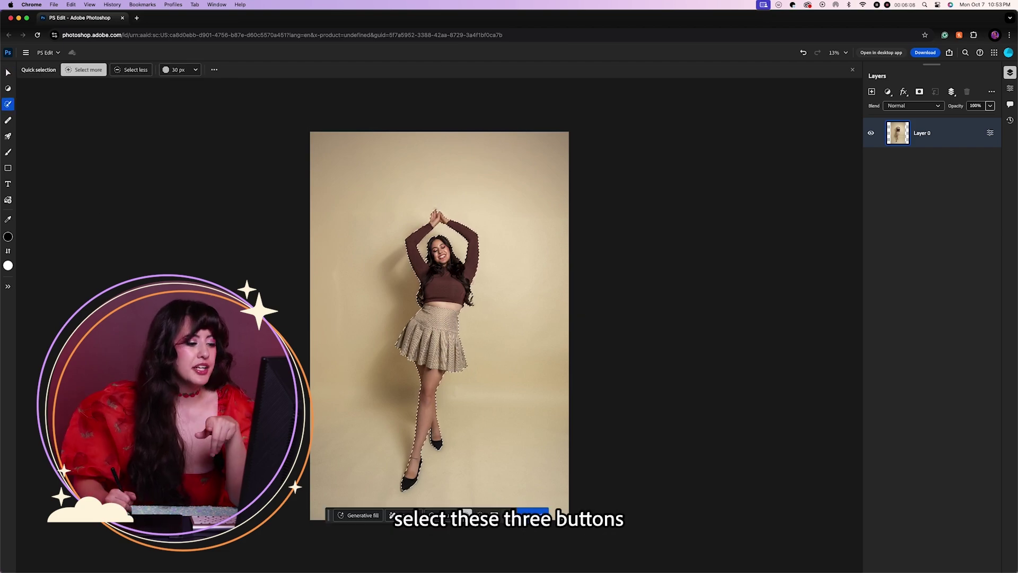
left_click(540, 514)
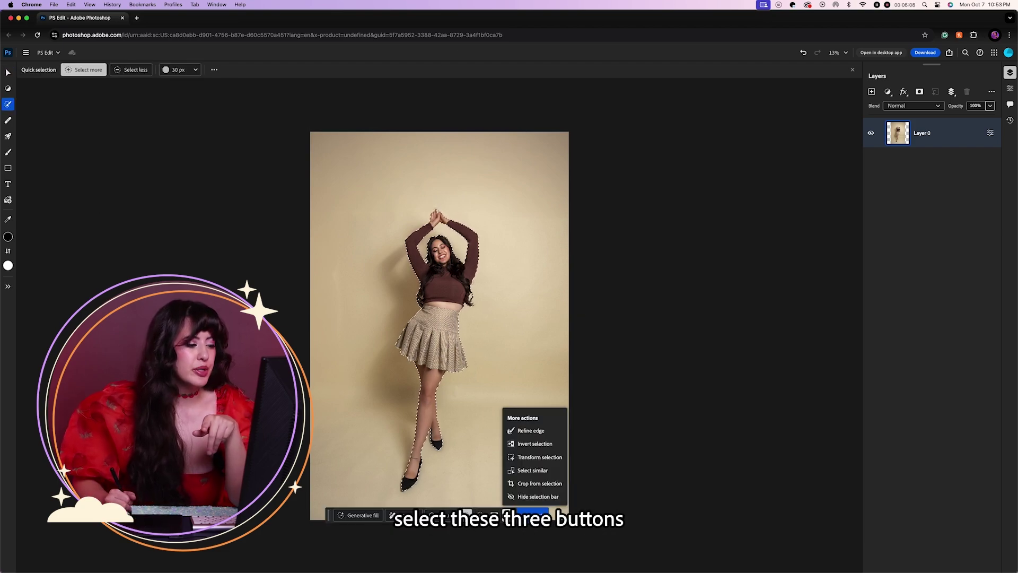
left_click(534, 444)
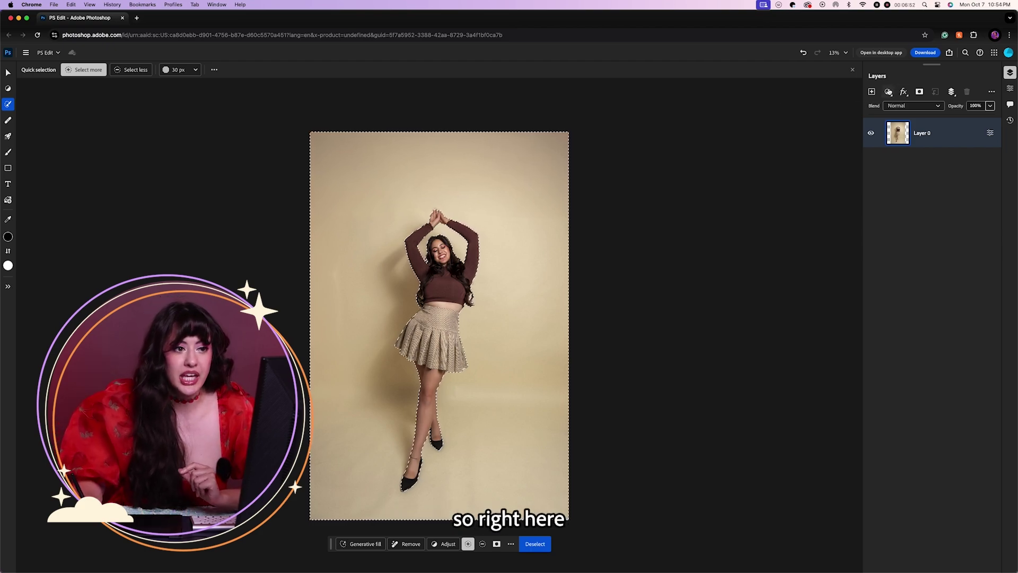
Step: Add a Hue/saturation adjustment layer over the selected backdrop and colorize it to a coral red
left_click(888, 93)
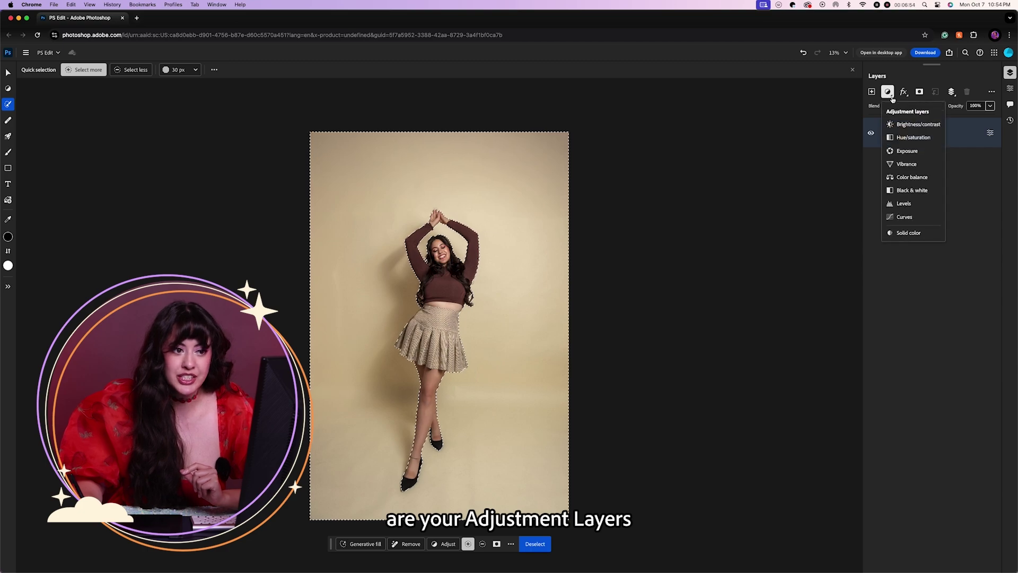
left_click(916, 137)
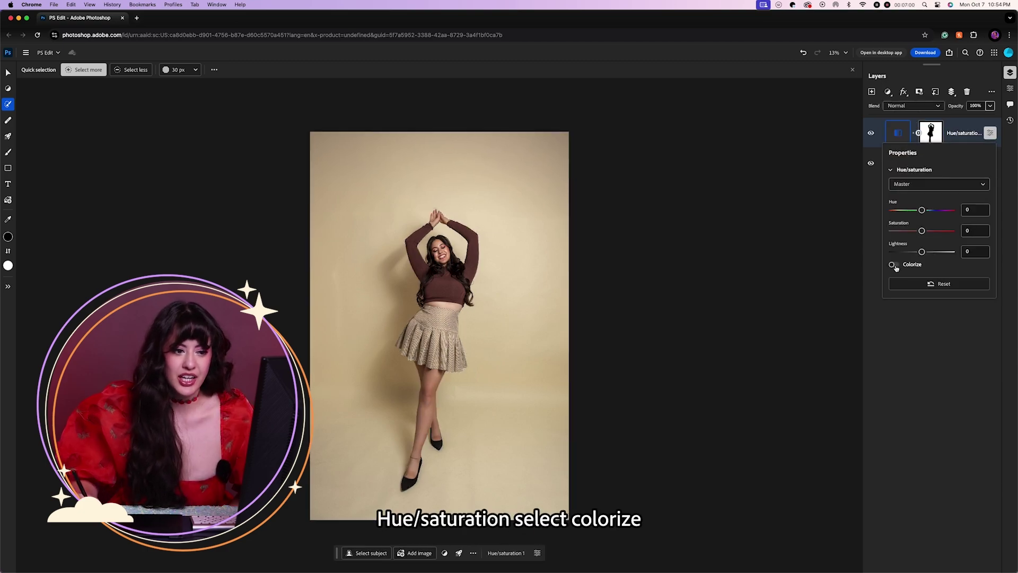
left_click(892, 265)
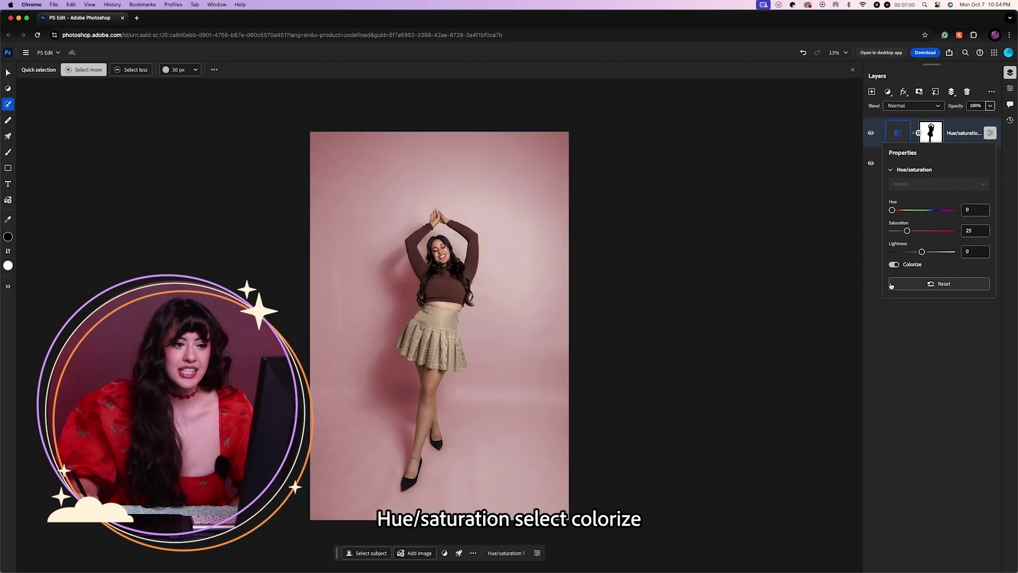
left_click_drag(904, 212, 932, 213)
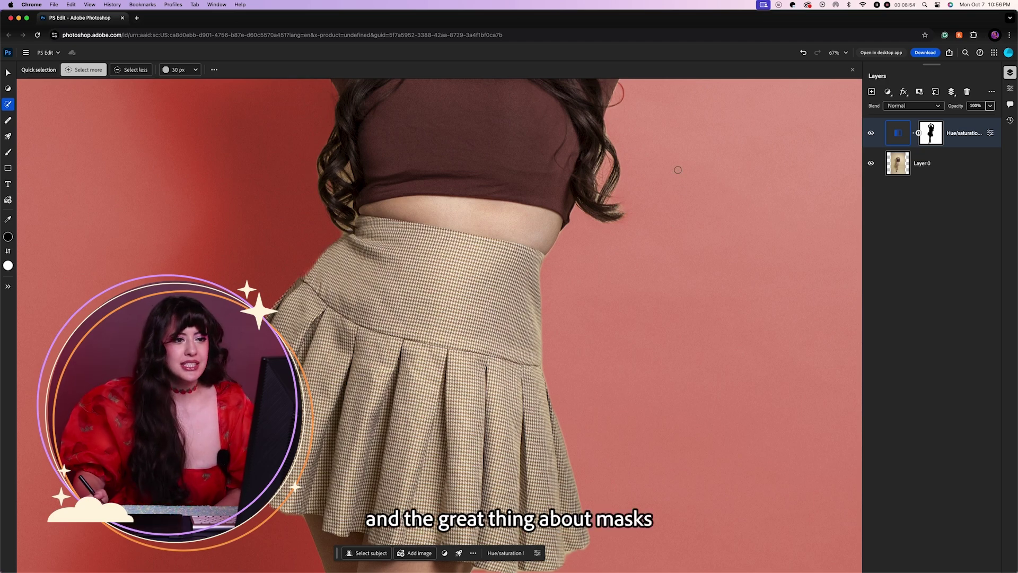
Step: Smudge the Hue/saturation layer mask along the skirt's edge below the waistband to clean up the outline
left_click(931, 132)
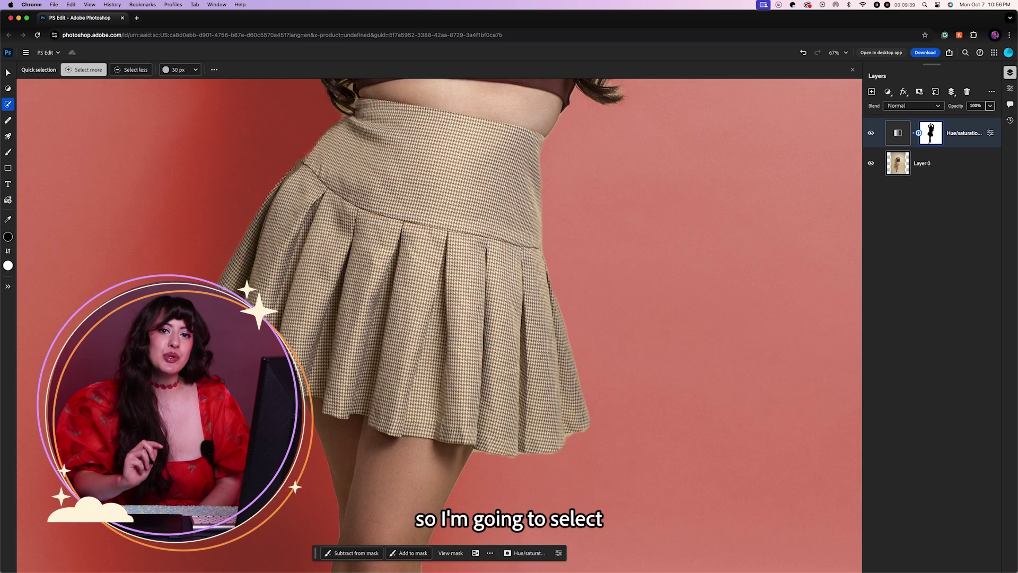
mouse_move(7, 153)
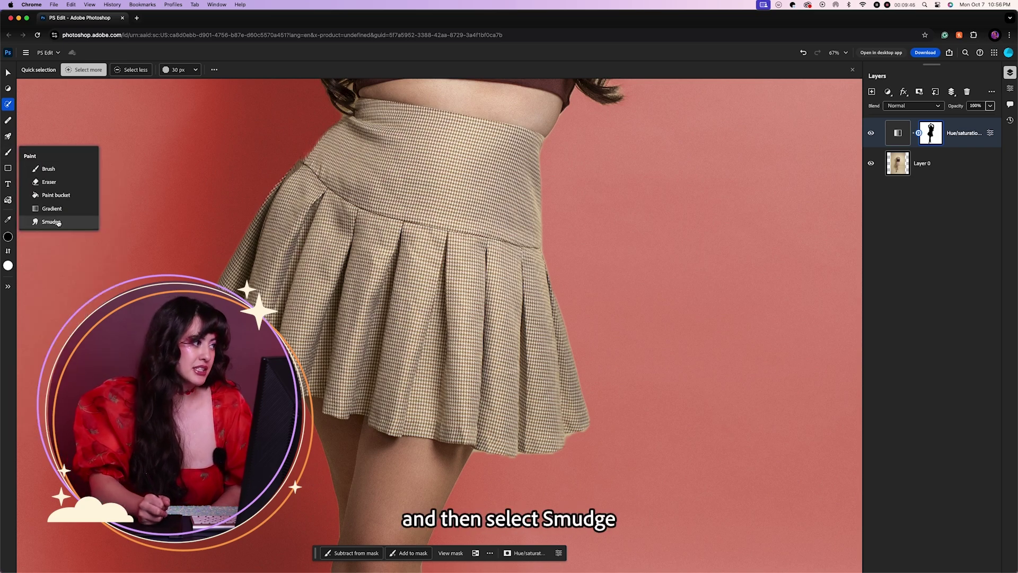
left_click(52, 222)
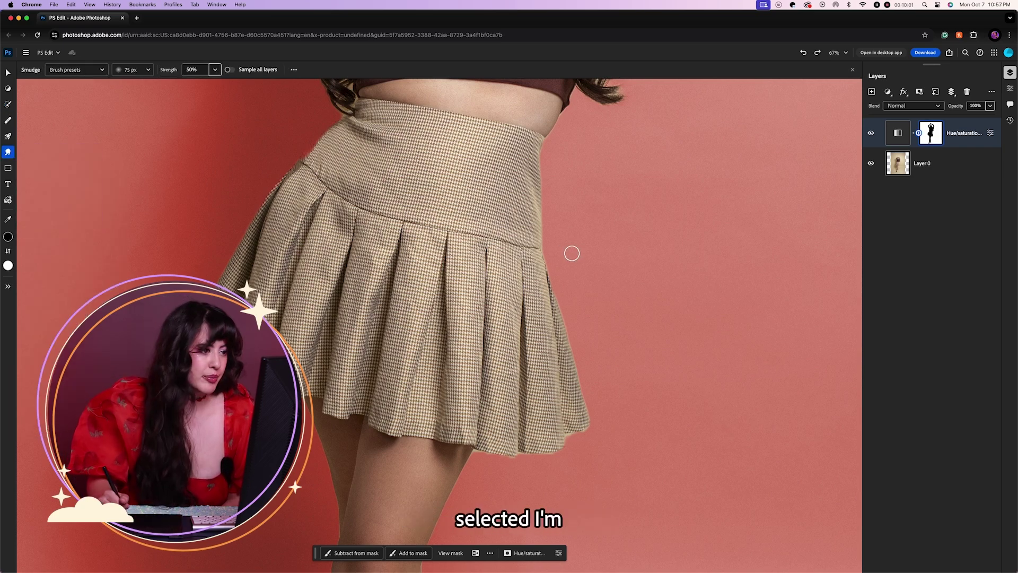
left_click_drag(542, 251, 549, 276)
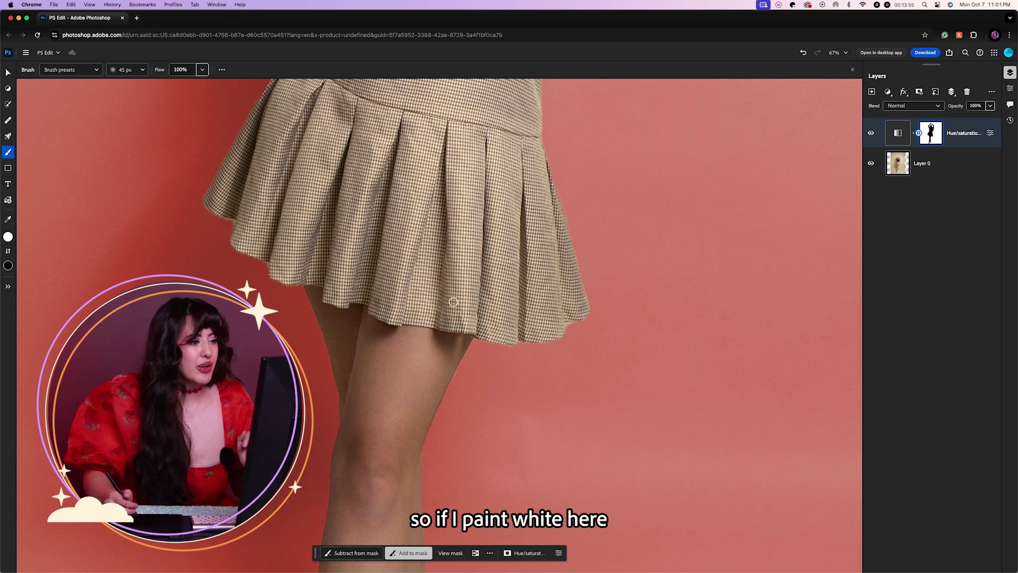
Step: Try painting white over the skirt and black over the backdrop on the Hue/saturation layer mask
mouse_move(406, 226)
left_mouse_down()
mouse_move(431, 216)
mouse_move(432, 267)
mouse_move(452, 274)
mouse_move(488, 199)
mouse_move(517, 297)
mouse_move(536, 259)
mouse_move(548, 316)
mouse_move(557, 281)
mouse_move(567, 310)
left_mouse_up()
key("super+z")
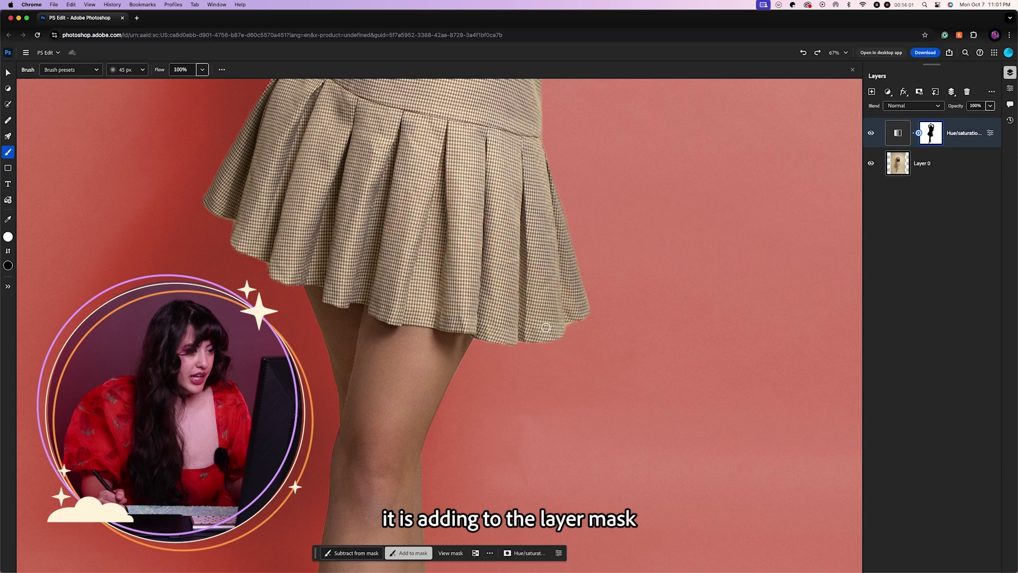
key("x")
mouse_move(614, 229)
left_mouse_down()
mouse_move(628, 264)
mouse_move(656, 284)
mouse_move(706, 234)
mouse_move(730, 254)
mouse_move(741, 343)
mouse_move(798, 331)
mouse_move(791, 389)
left_mouse_up()
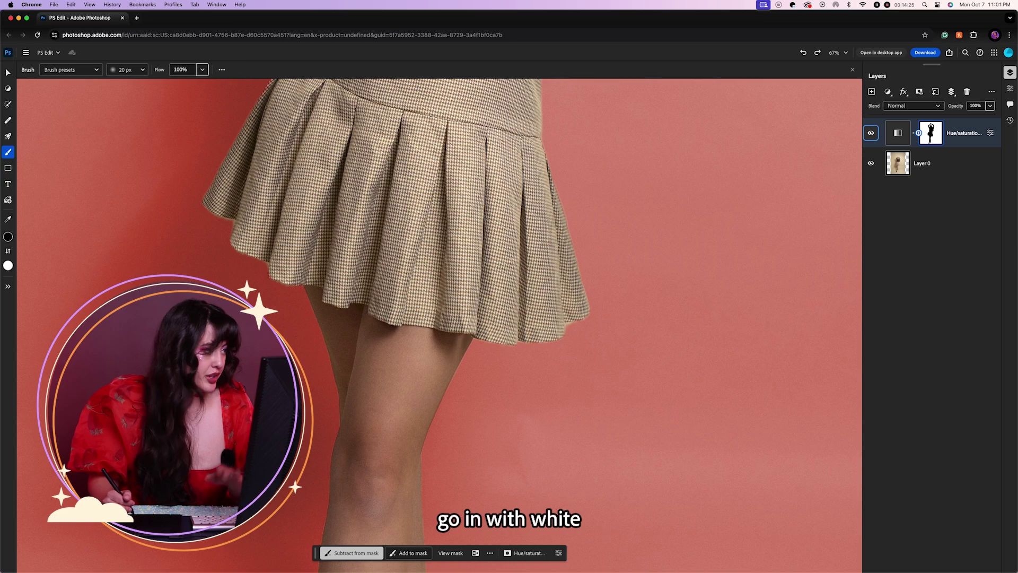
Step: Paint white on the Hue/saturation mask at the skirt's hem to add the backdrop colour there
key("x")
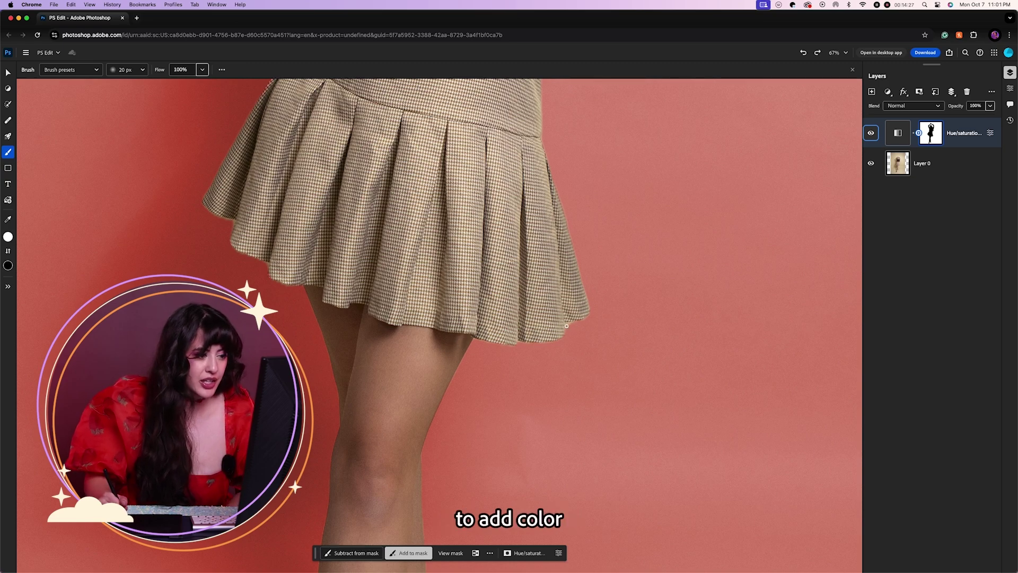
left_click_drag(566, 326, 567, 334)
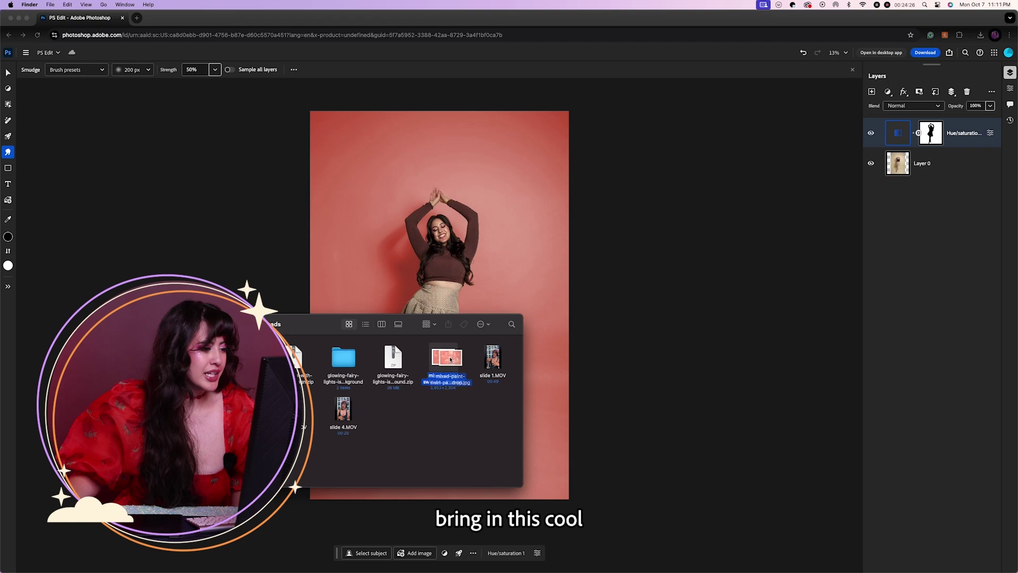
Step: Place the mixed-paint-swirl texture image over the photo and mask it to the backdrop using the Hue/saturation layer's mask
mouse_move(443, 356)
left_mouse_down()
mouse_move(476, 258)
mouse_move(530, 243)
mouse_move(455, 295)
mouse_move(551, 231)
mouse_move(571, 275)
mouse_move(548, 341)
mouse_move(525, 366)
left_mouse_up()
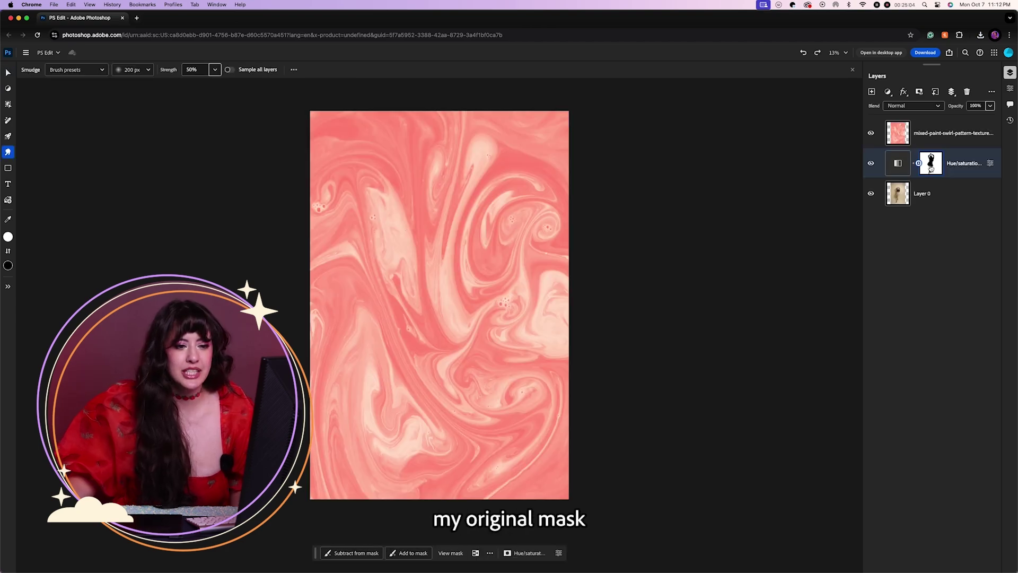
right_click(930, 168)
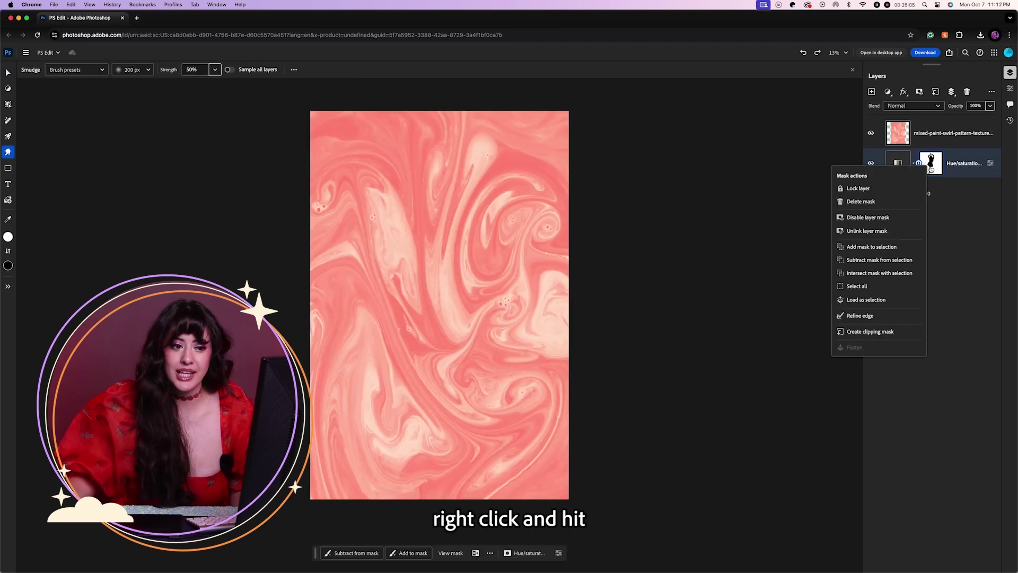
left_click(876, 248)
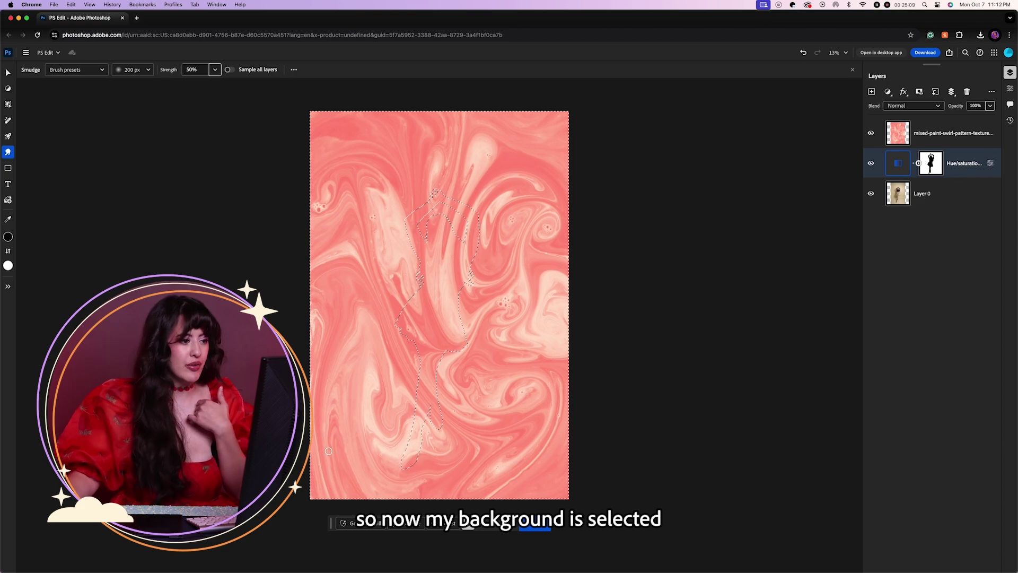
left_click(934, 137)
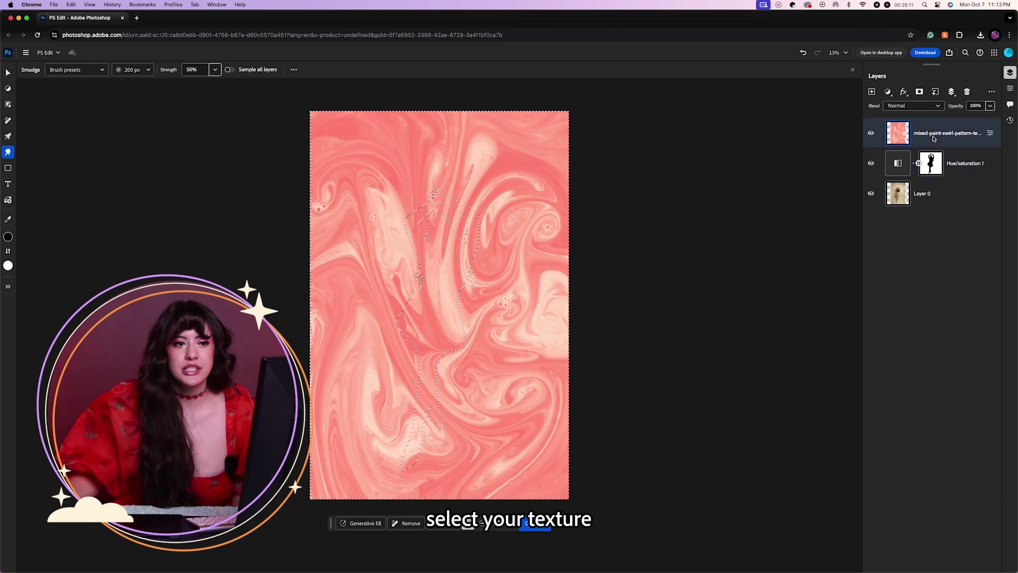
left_click(920, 92)
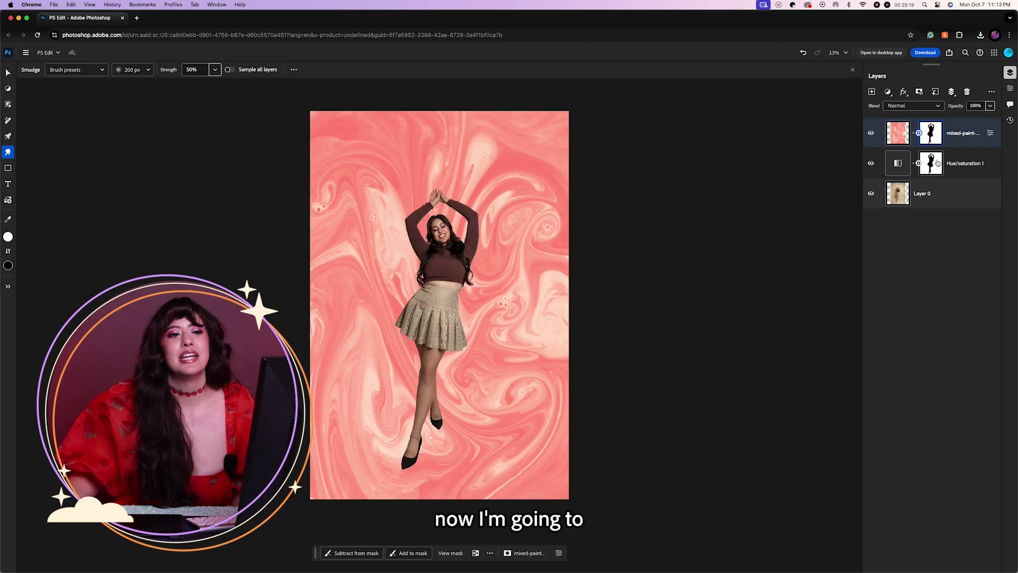
Step: Set the paint swirl texture layer's blend mode to Soft light and lower its opacity
left_click(911, 106)
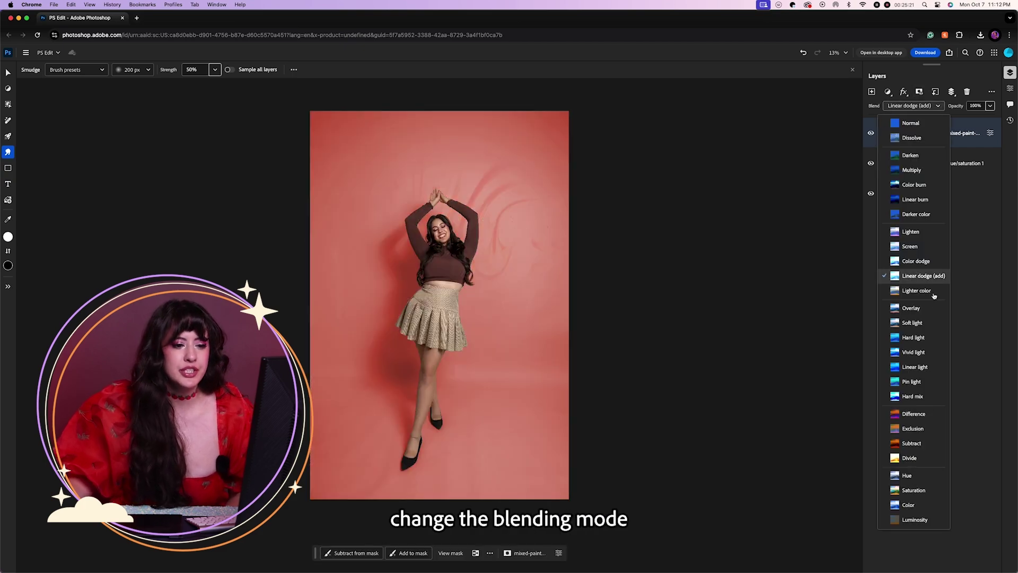
left_click(913, 322)
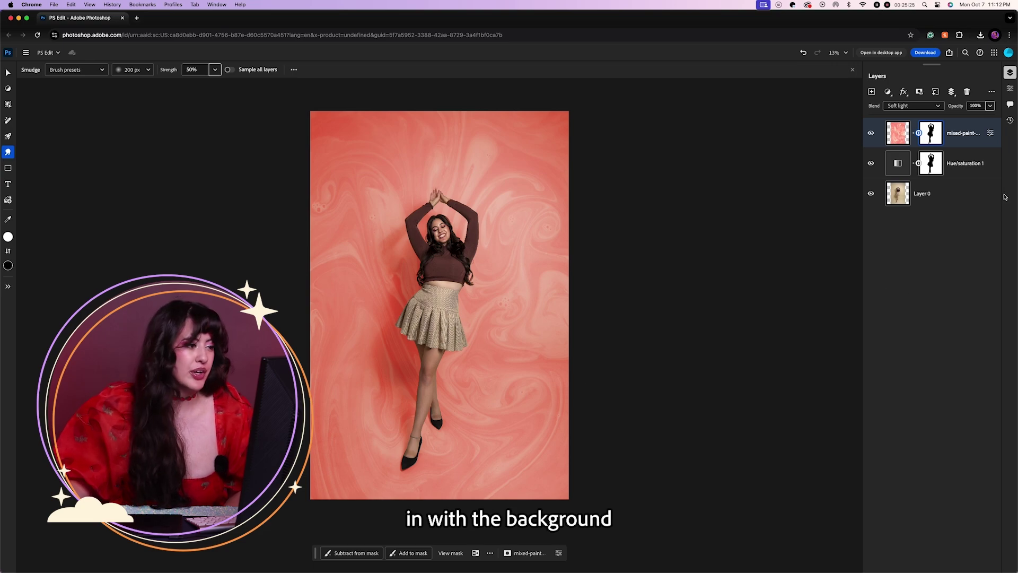
left_click(990, 106)
left_click_drag(1006, 133, 987, 133)
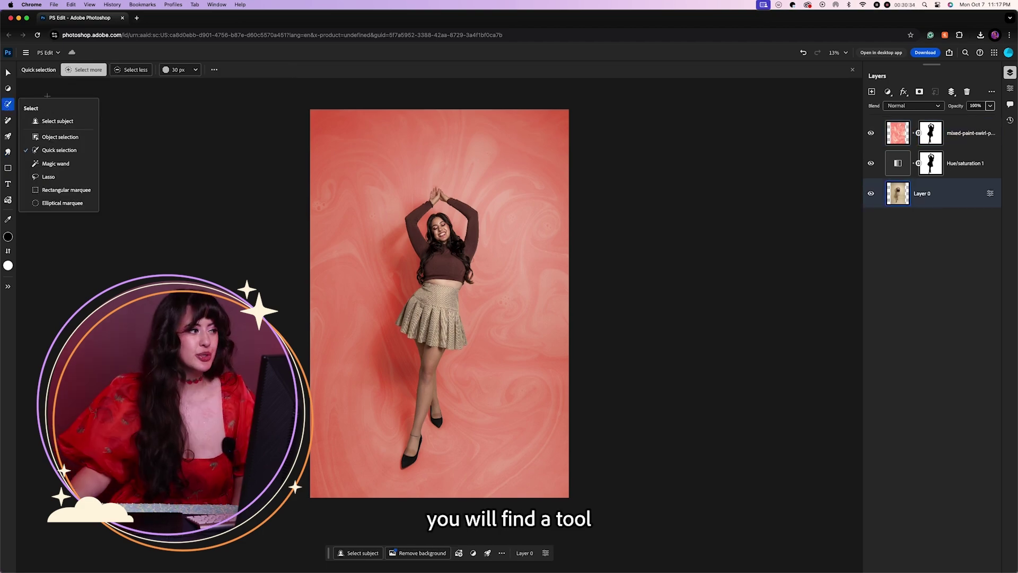
Step: Select the brown top on Layer 0 with Quick selection and subtract the hair from the selection
left_click(59, 151)
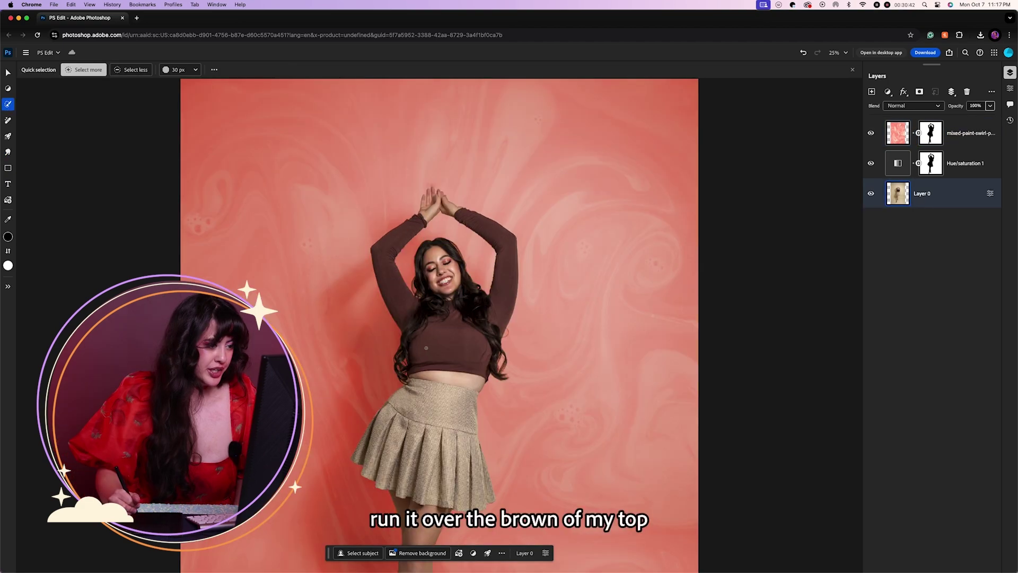
left_click_drag(426, 349, 467, 350)
left_click_drag(508, 291, 500, 285)
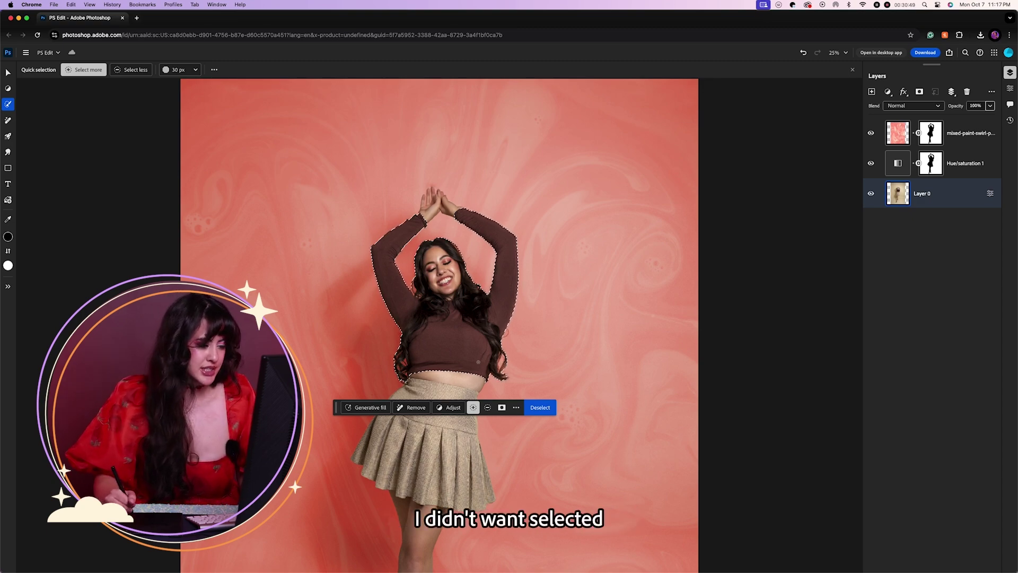
left_click(488, 408)
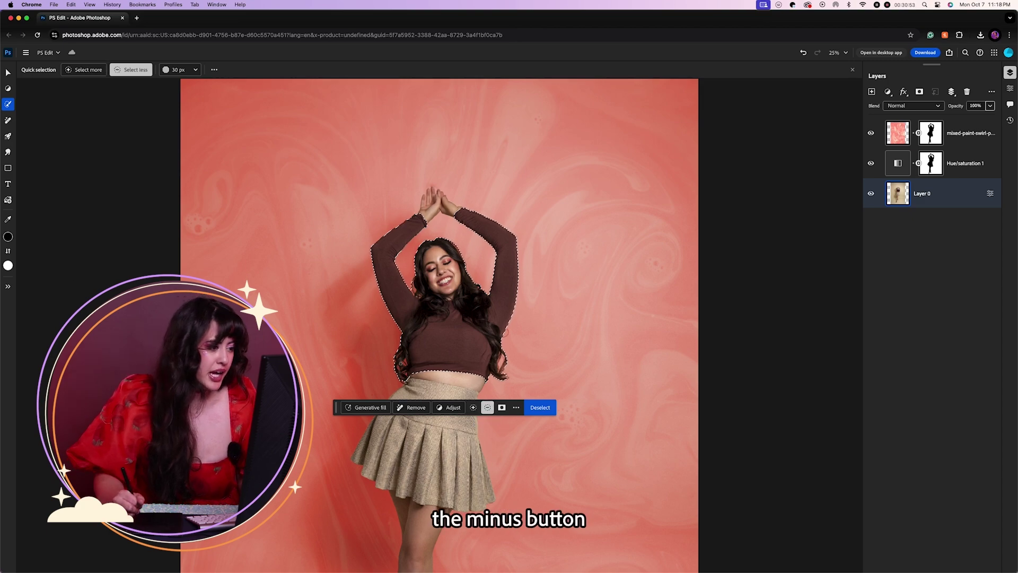
left_click_drag(401, 362, 399, 350)
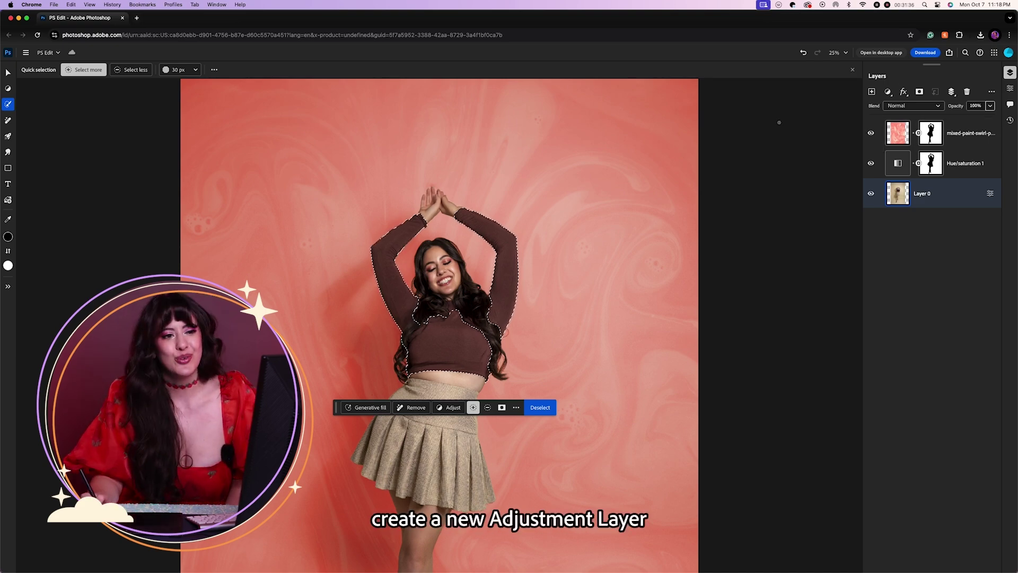
Step: Recolour the selected top green with a new Hue/saturation adjustment layer, turning on Colorize with hue 154 and saturation 25
left_click(893, 94)
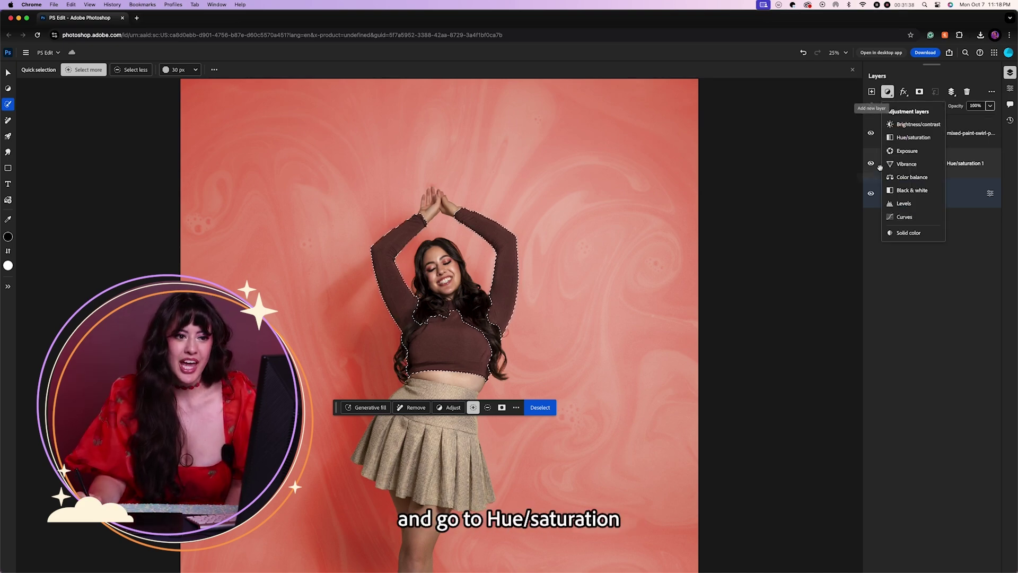
left_click(913, 138)
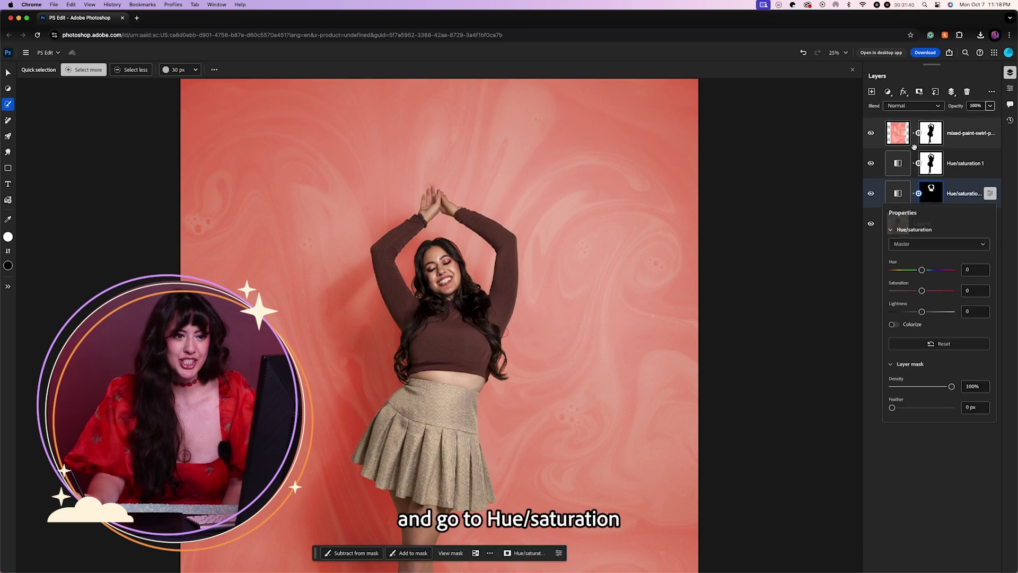
left_click(894, 325)
left_click_drag(918, 272, 920, 272)
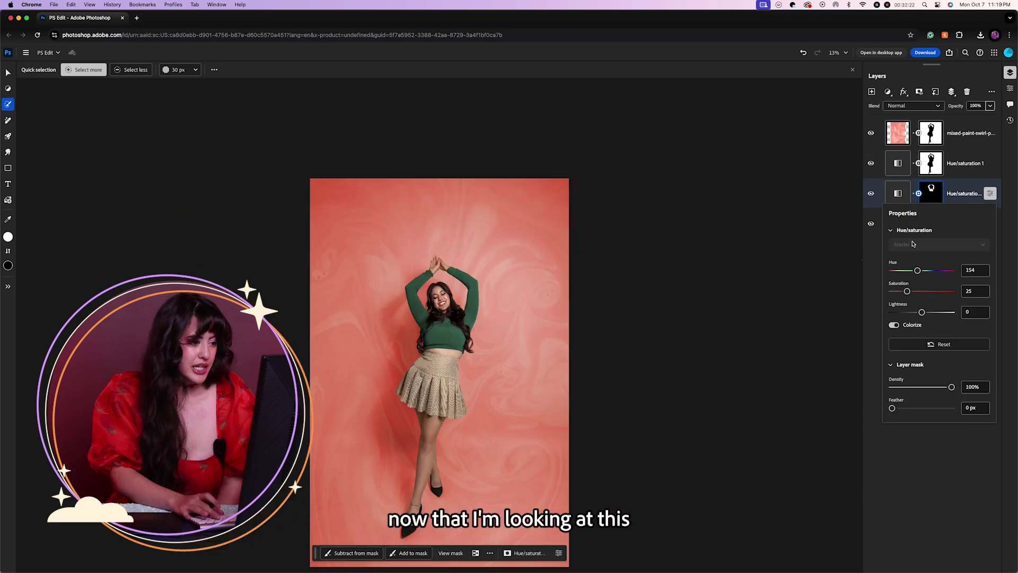
Step: Select the skirt with Quick selection and fill it white on the top's Hue/saturation mask with the Paint bucket
key("super+=")
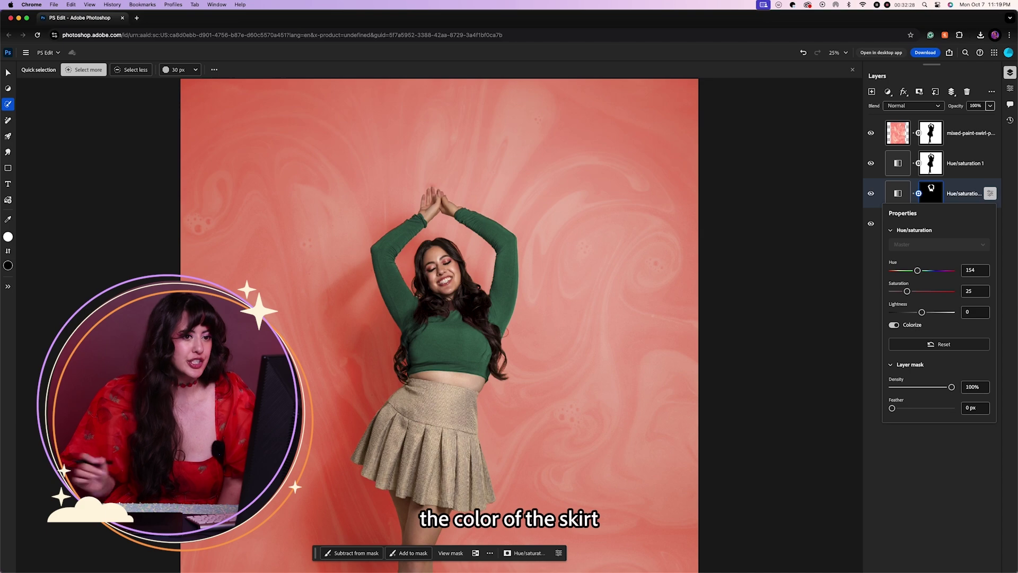
left_click(943, 228)
left_click_drag(389, 463, 395, 432)
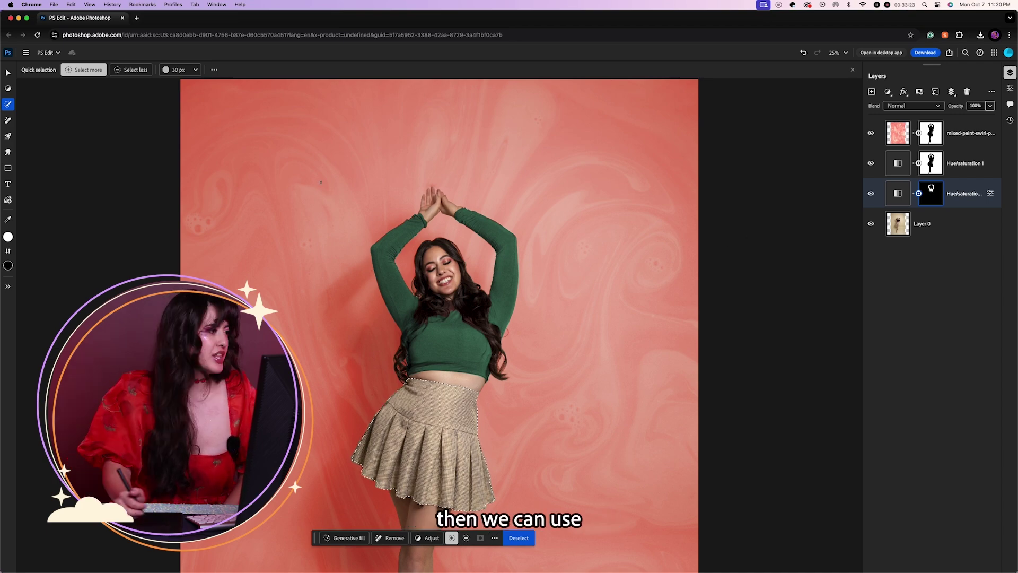
mouse_move(8, 152)
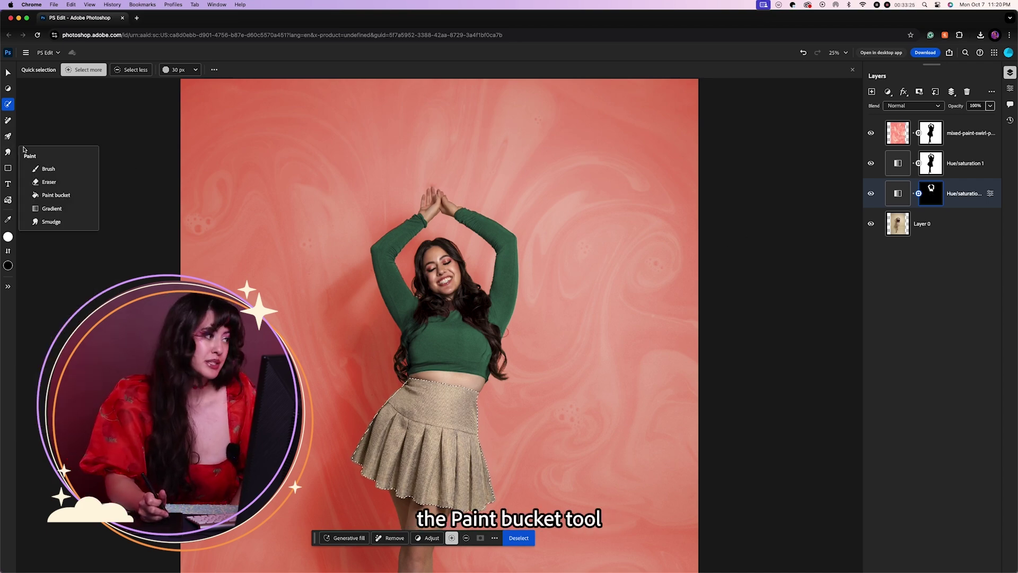
left_click(55, 195)
left_click(446, 449)
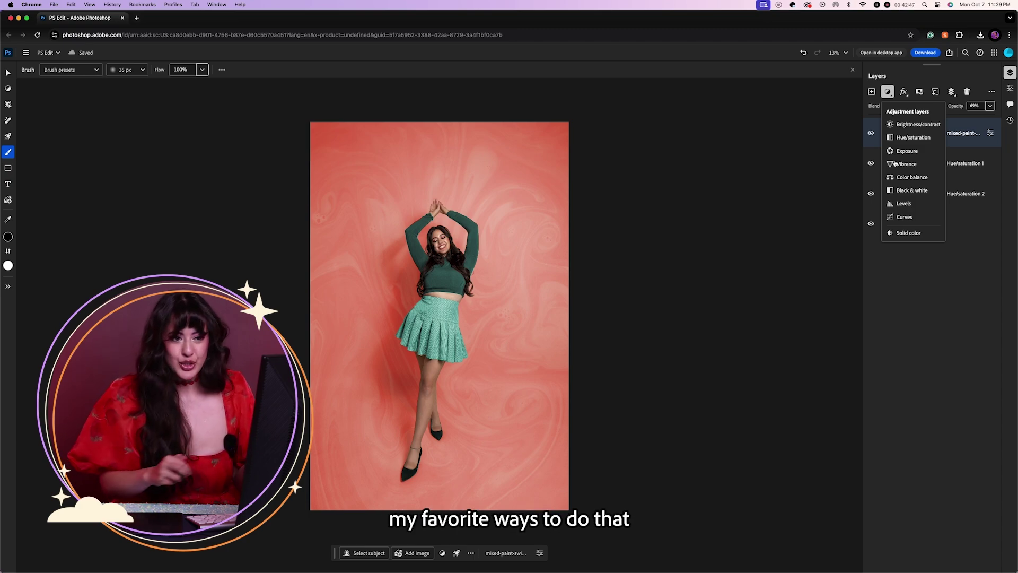
Step: Add a Levels adjustment layer above the paint swirl texture and set its black input level to 5
left_click(903, 204)
left_click_drag(892, 258, 893, 258)
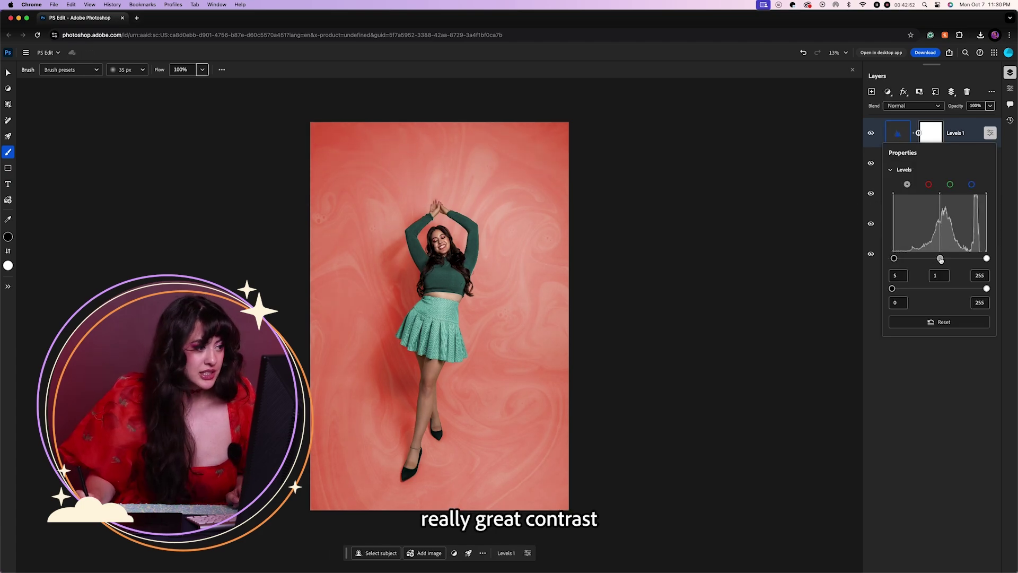
Step: Add a Color balance adjustment layer with Midtones at 16, -9 and 22, and adjust the Shadows' Cyan/red balance
left_click(888, 92)
left_click(911, 177)
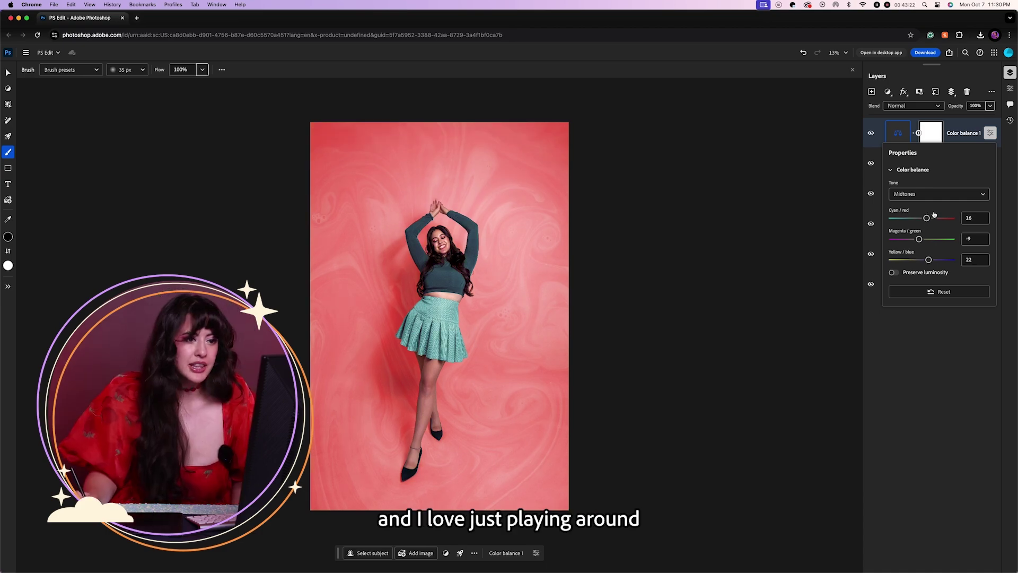
left_click(931, 195)
left_click(920, 213)
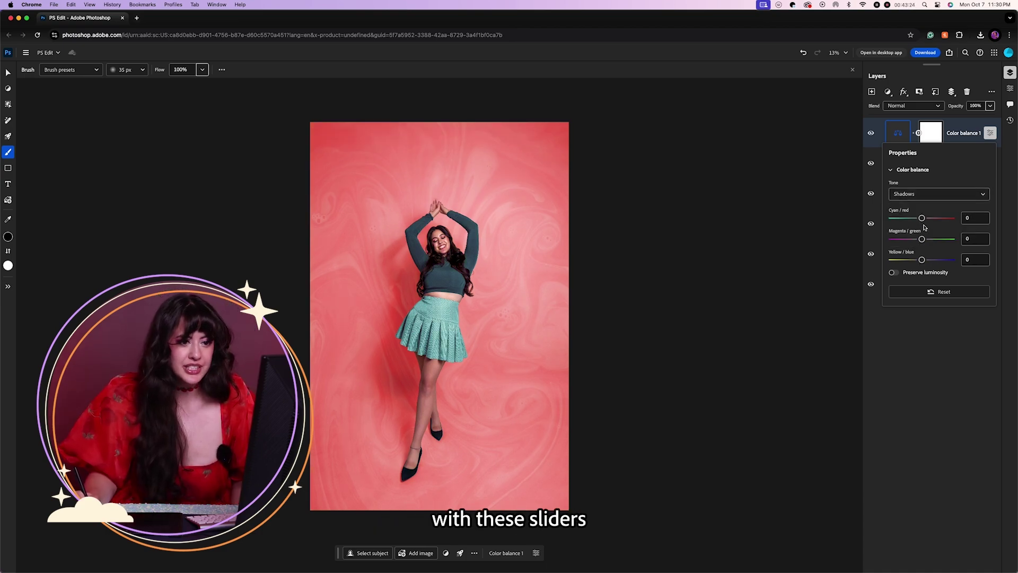
left_click_drag(922, 218, 919, 218)
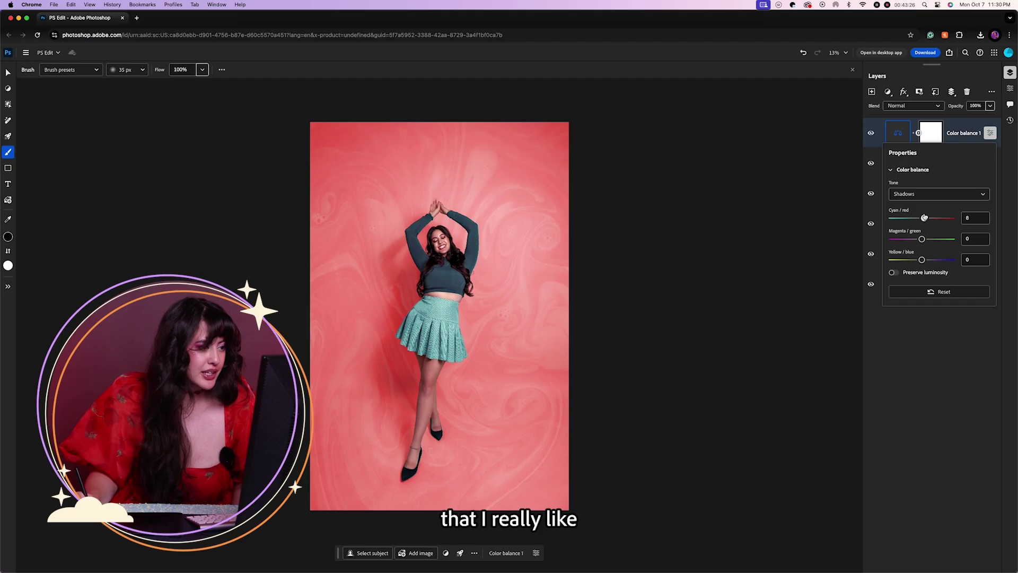